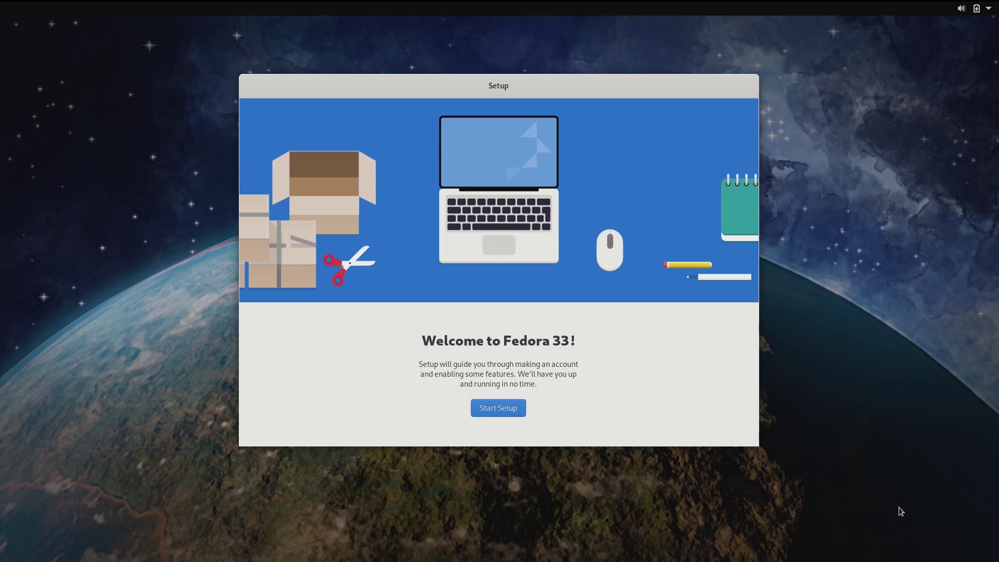
Start setup and connect to the KK Wi-Fi network with its password
left_click(498, 407)
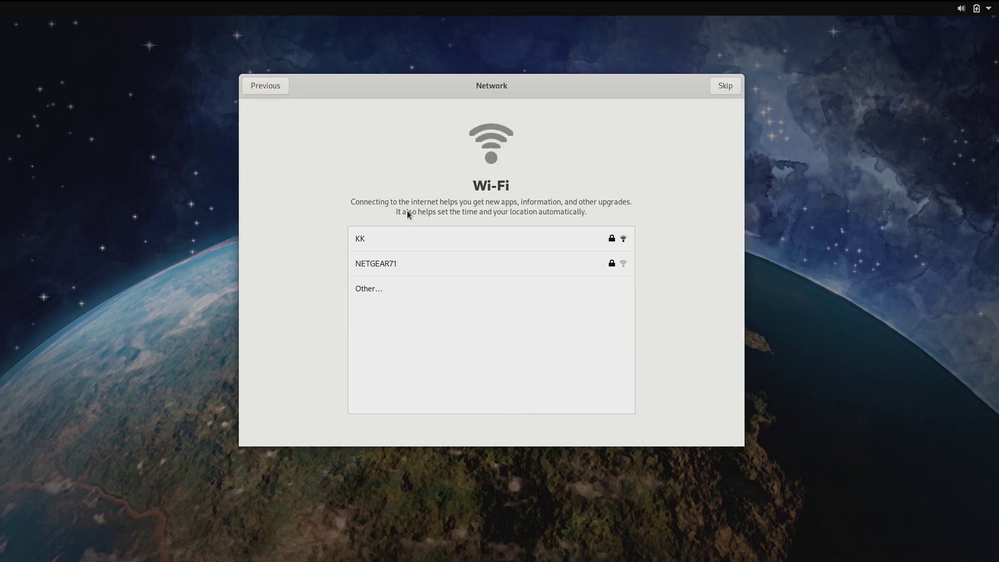
left_click(403, 239)
type("••••••••")
key("Return")
Skip online accounts and enter the user's full name and username
left_click(720, 89)
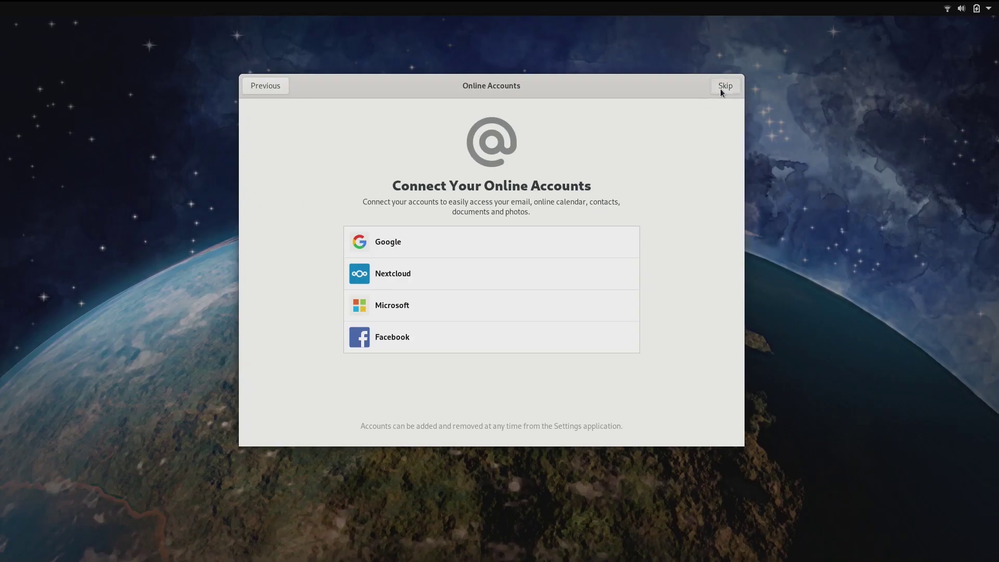
left_click(720, 89)
type("Kalev Lember")
key("Tab")
Set and confirm the account password, then finish setup to start using Fedora
left_click(720, 88)
type("•••••••••")
key("Tab")
type("•••••••••")
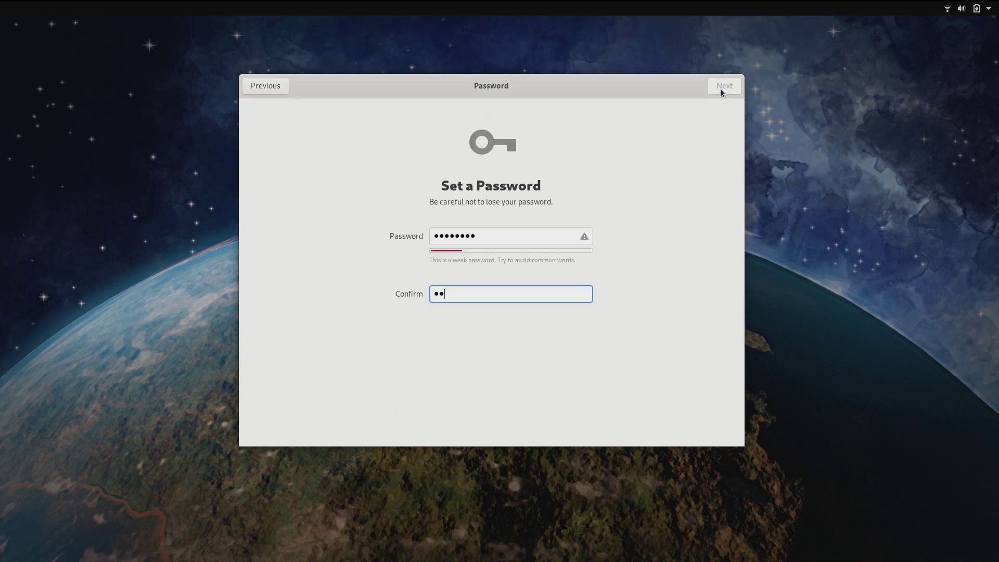
left_click(720, 89)
left_click(494, 326)
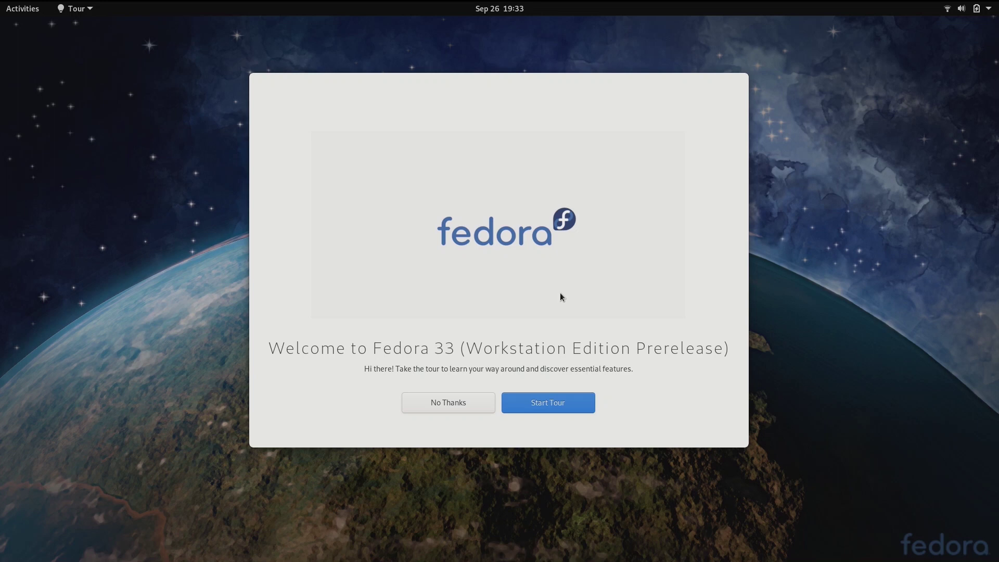
Start the GNOME Tour, page through all its screens to the last one, and close it
left_click(548, 403)
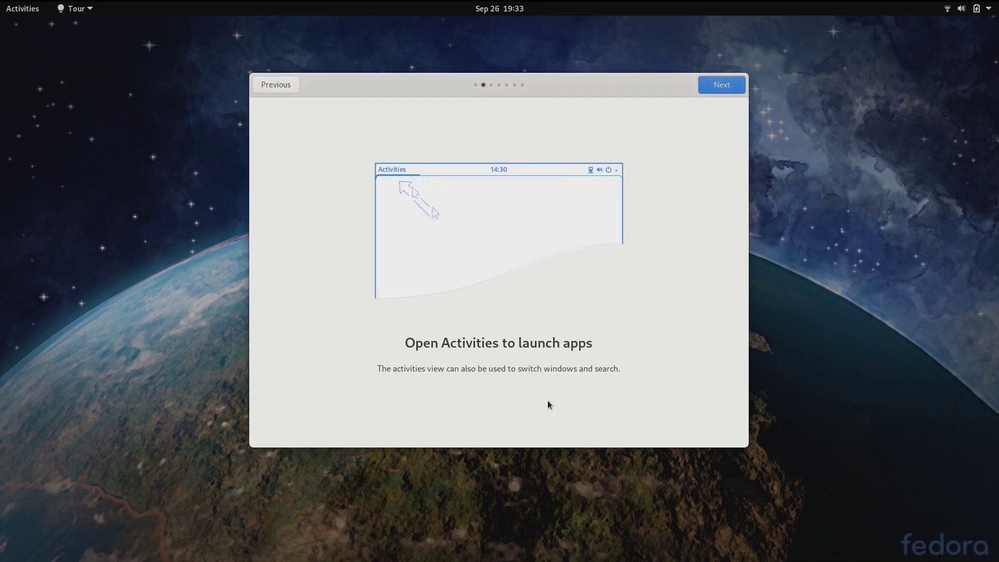
left_click(732, 90)
left_click(733, 90)
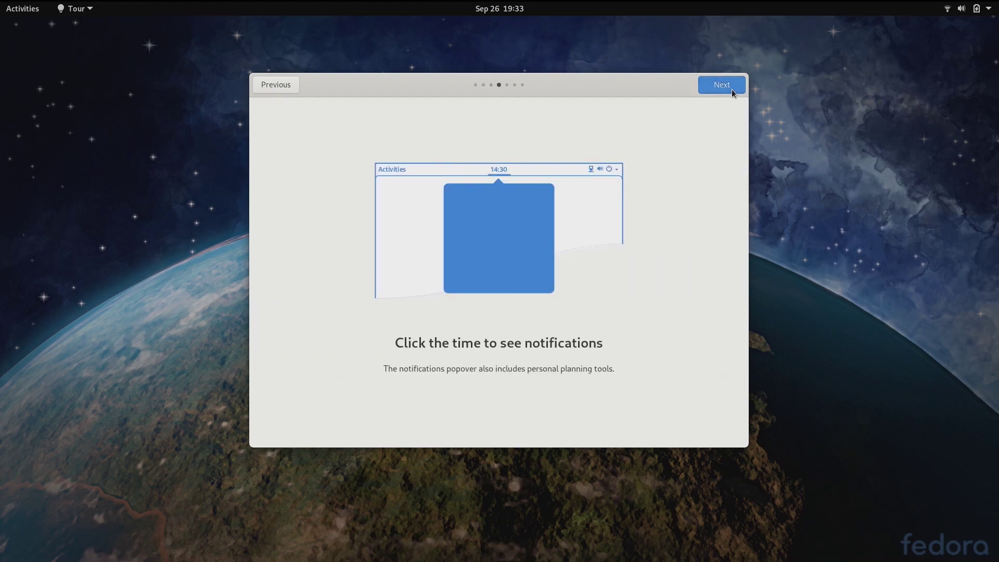
left_click(732, 89)
left_click(732, 89)
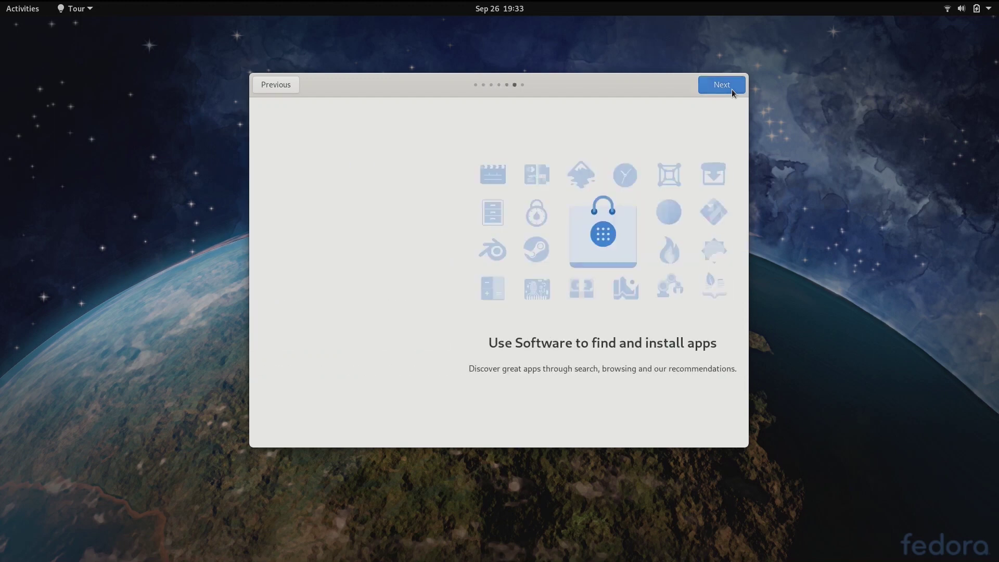
left_click(732, 89)
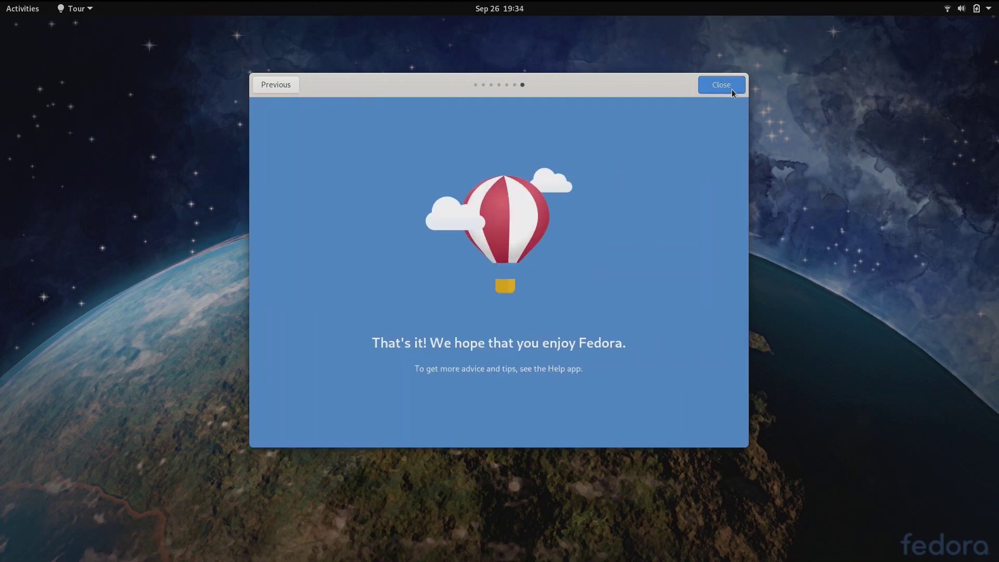
left_click(731, 89)
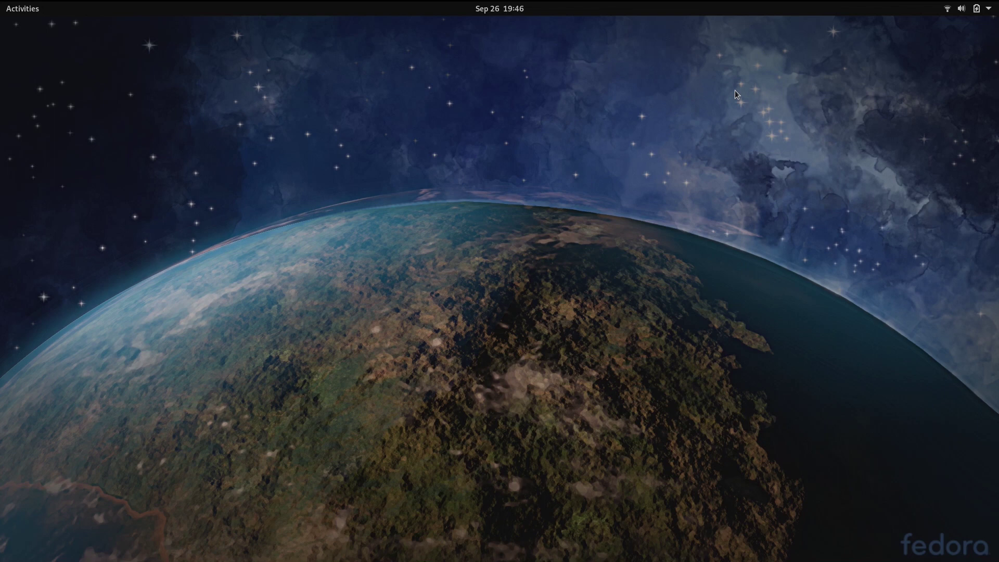
In the app grid, move Calendar to the first slot and Cheese ahead of Boxes
mouse_move(1, 0)
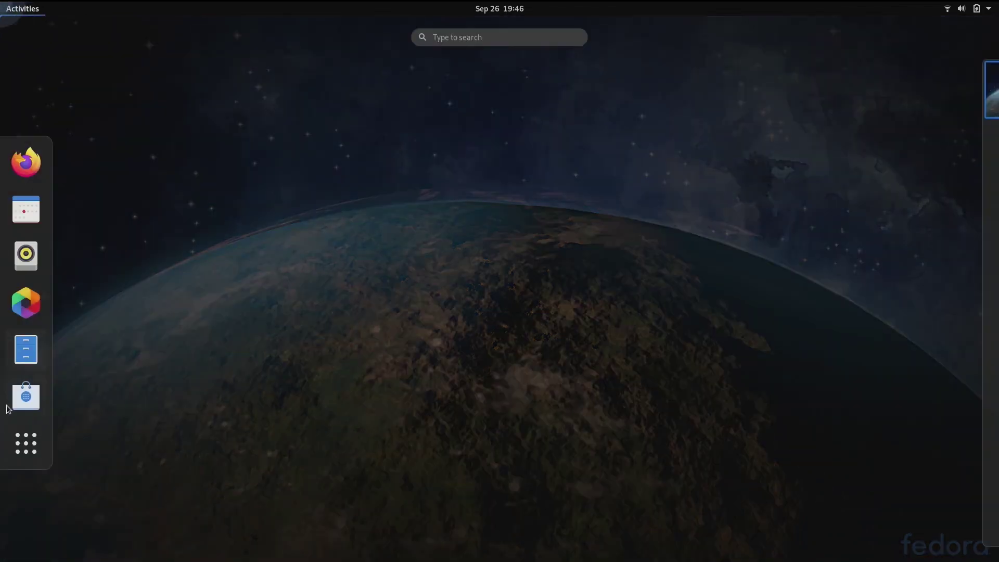
left_click(25, 443)
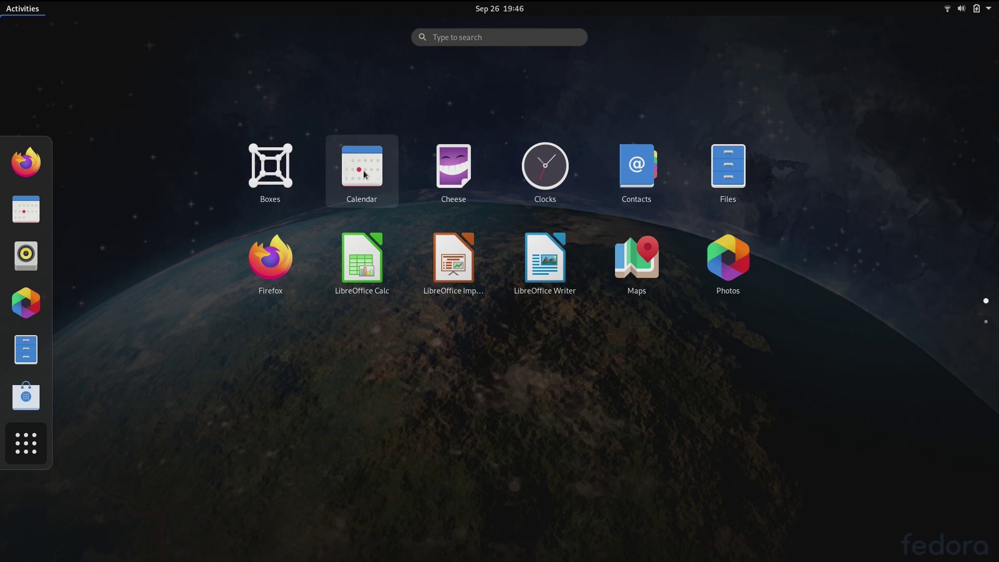
left_click_drag(363, 174, 234, 168)
left_click_drag(453, 166, 319, 175)
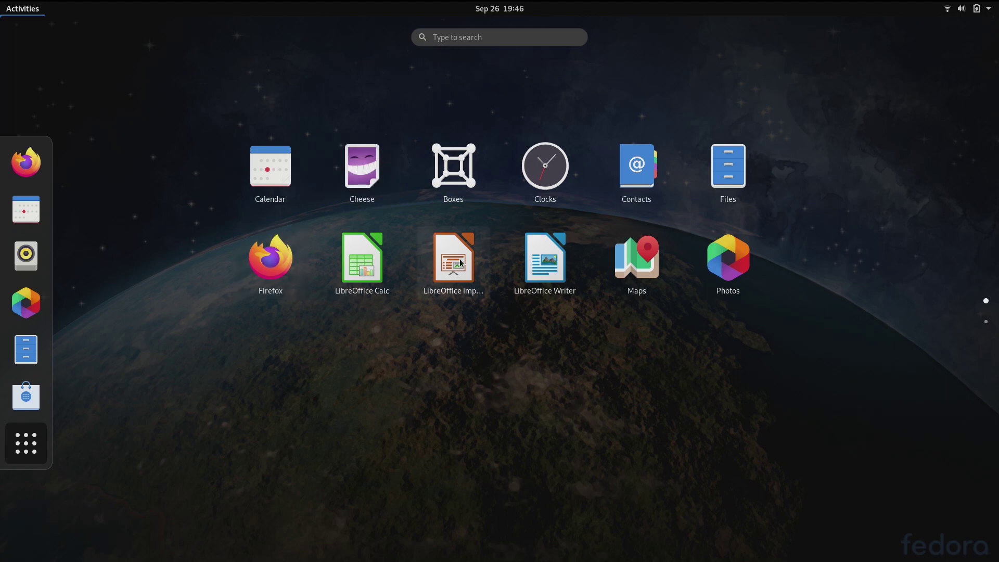
Group Impress, Calc and Writer into an Office folder and reorder the apps inside it
left_click_drag(460, 262, 370, 267)
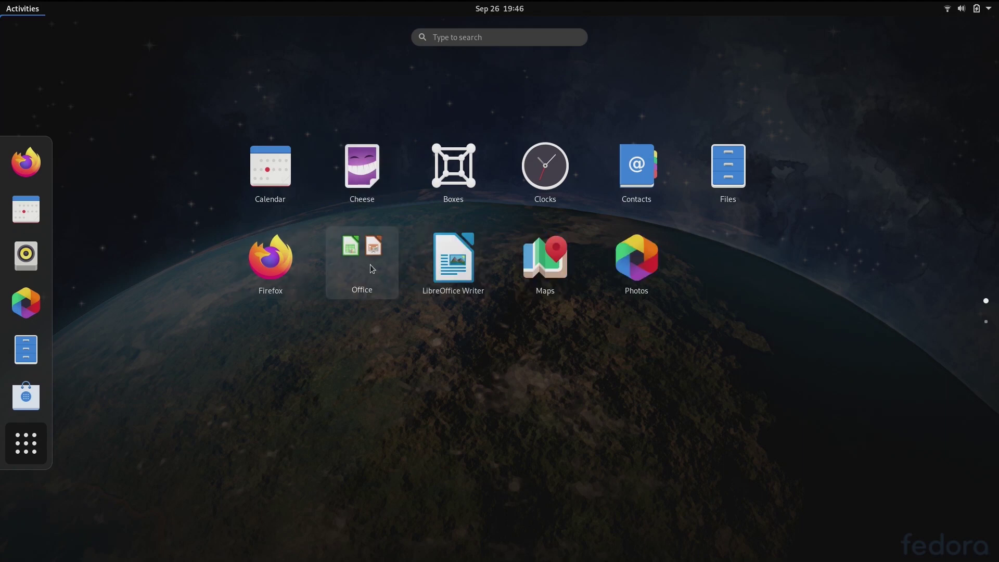
left_click_drag(452, 260, 369, 270)
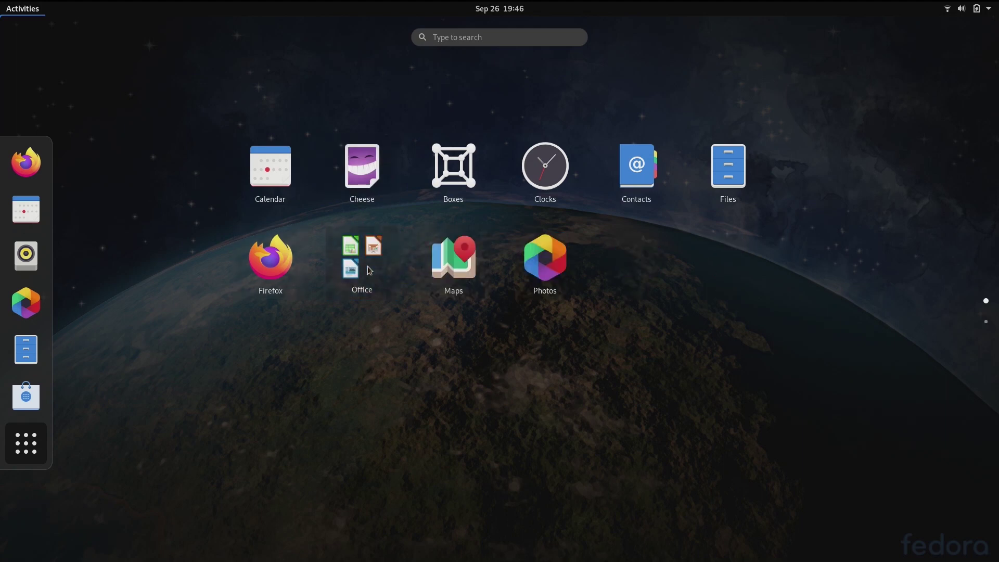
left_click(369, 268)
left_click_drag(492, 206, 382, 213)
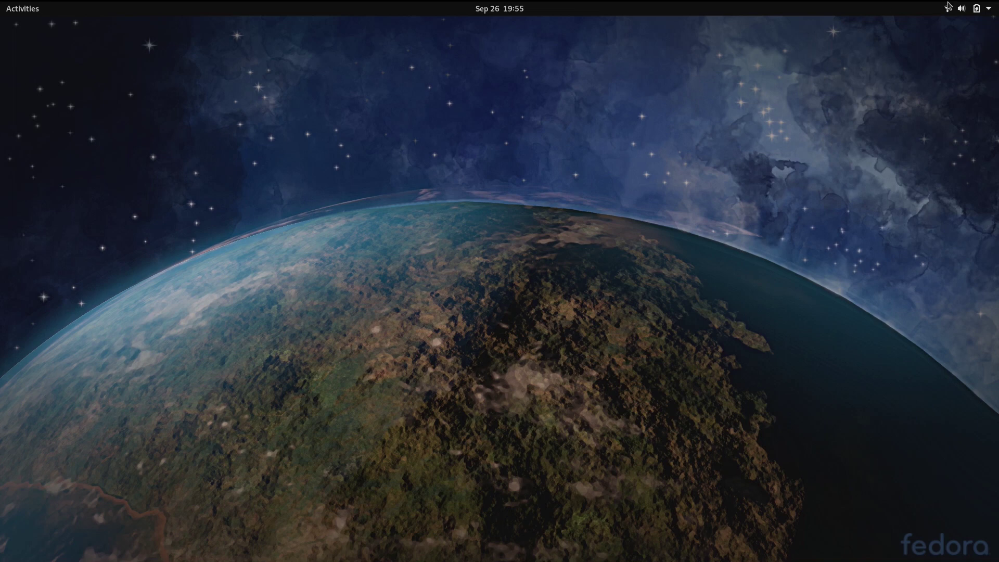
left_click(966, 8)
left_click(894, 156)
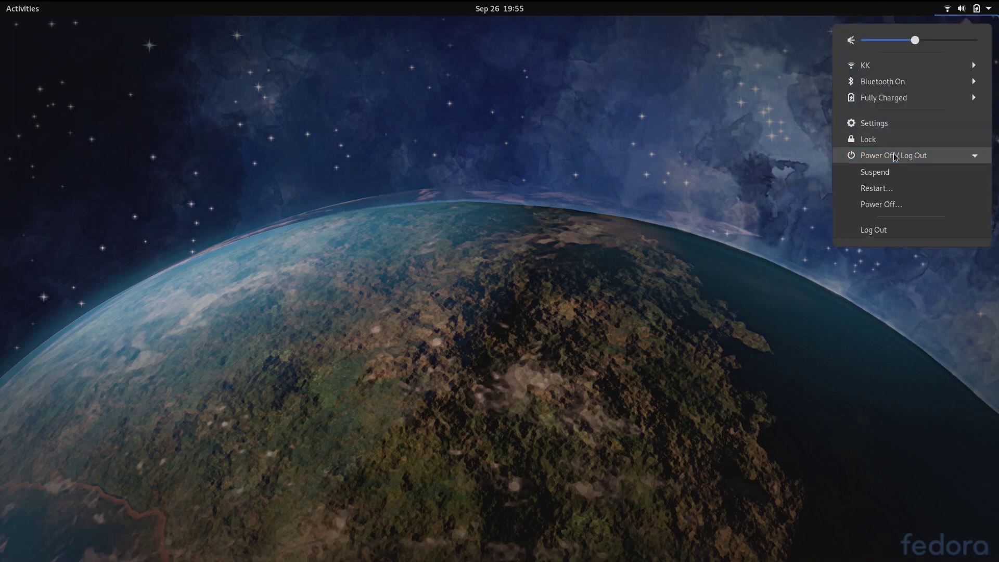
left_click(933, 189)
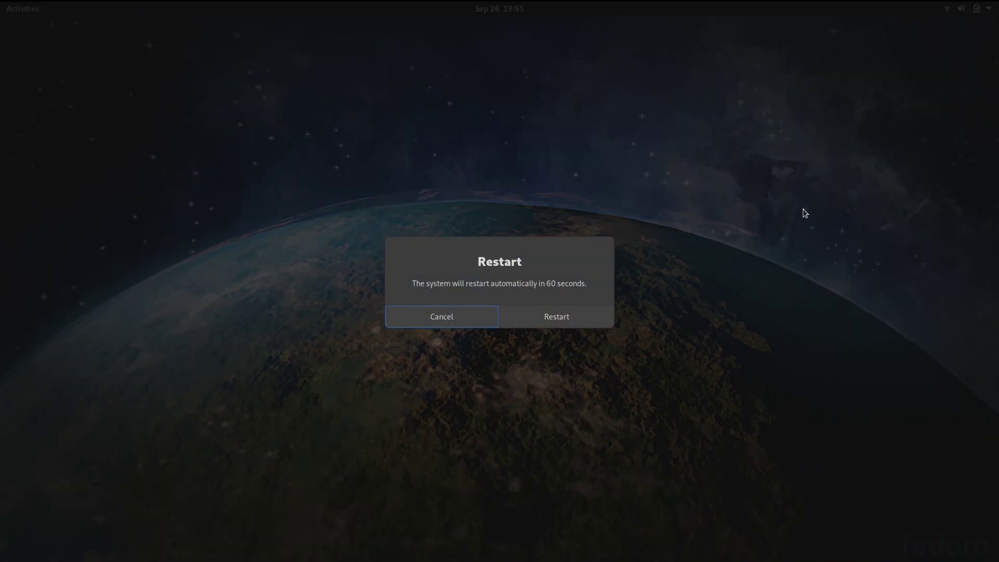
left_click(448, 317)
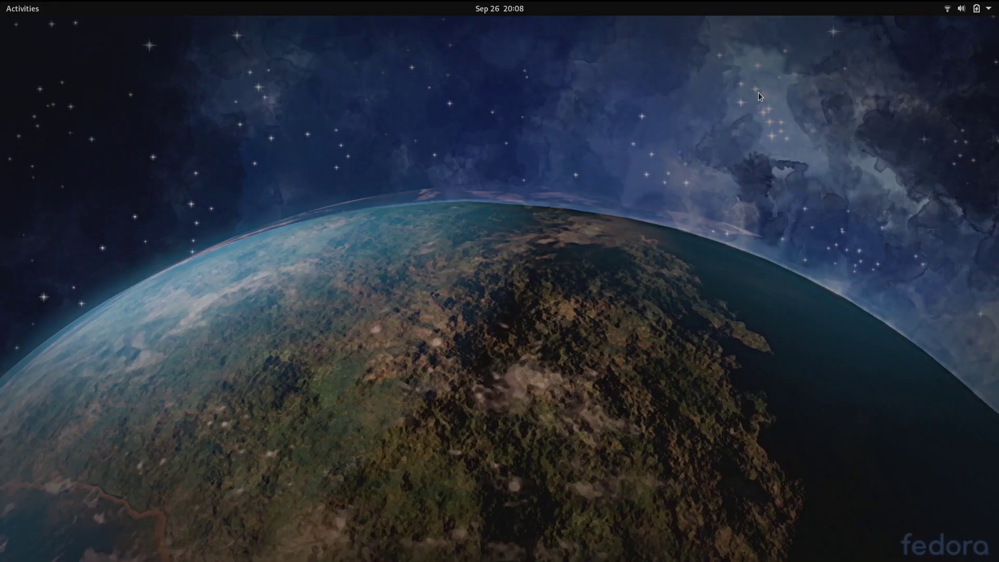
Start a screen recording with Ctrl+Alt+Shift+R, glancing at the system menu
key("ctrl+alt+shift+r")
left_click(933, 8)
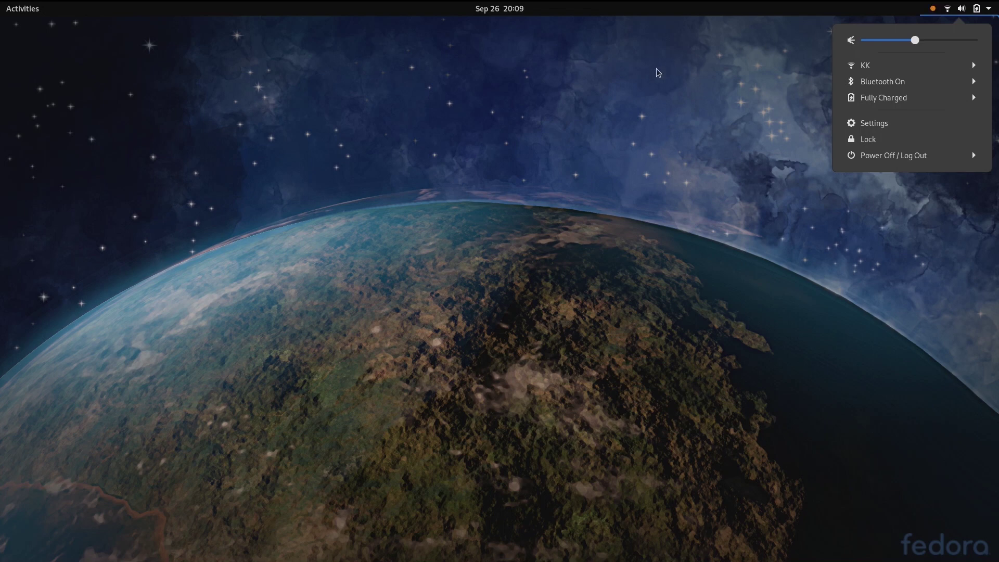
left_click(525, 110)
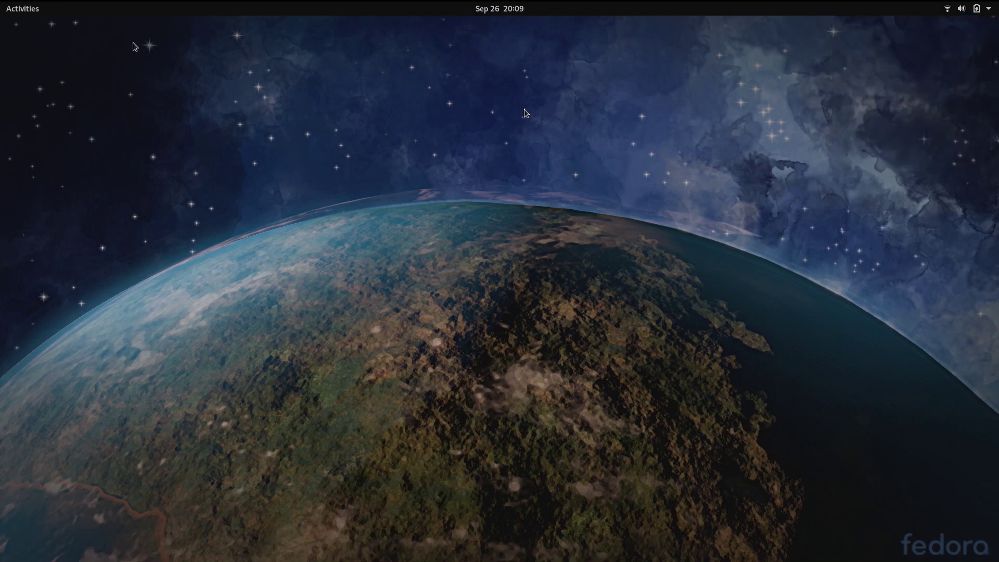
Open Files from the dash and show the Videos folder containing the screencast
mouse_move(1, 1)
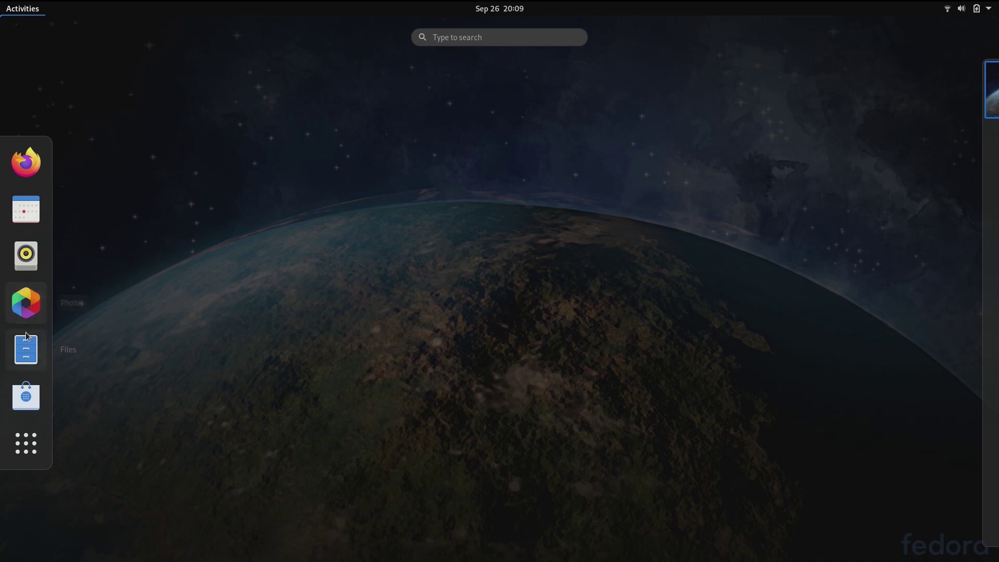
left_click(25, 349)
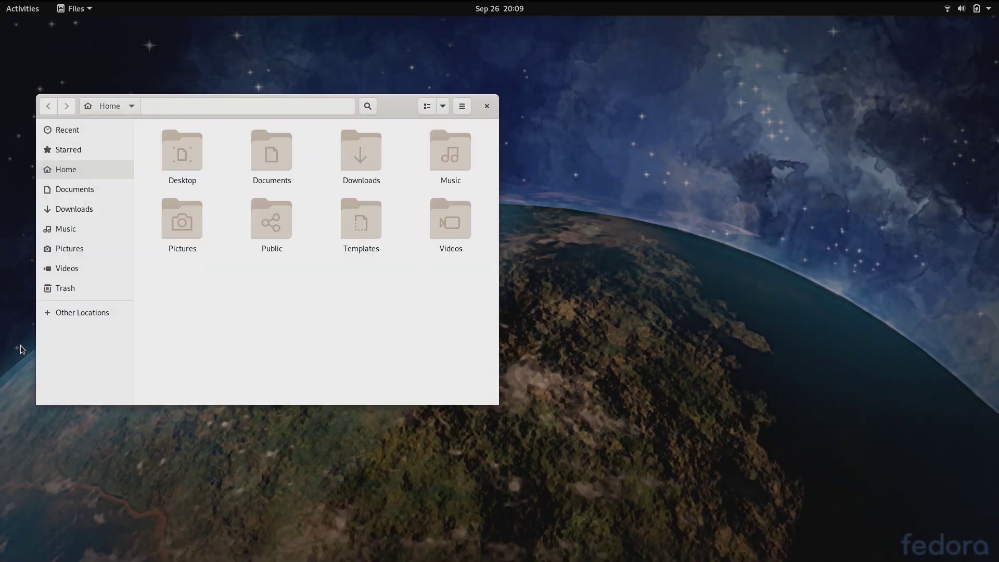
left_click(68, 268)
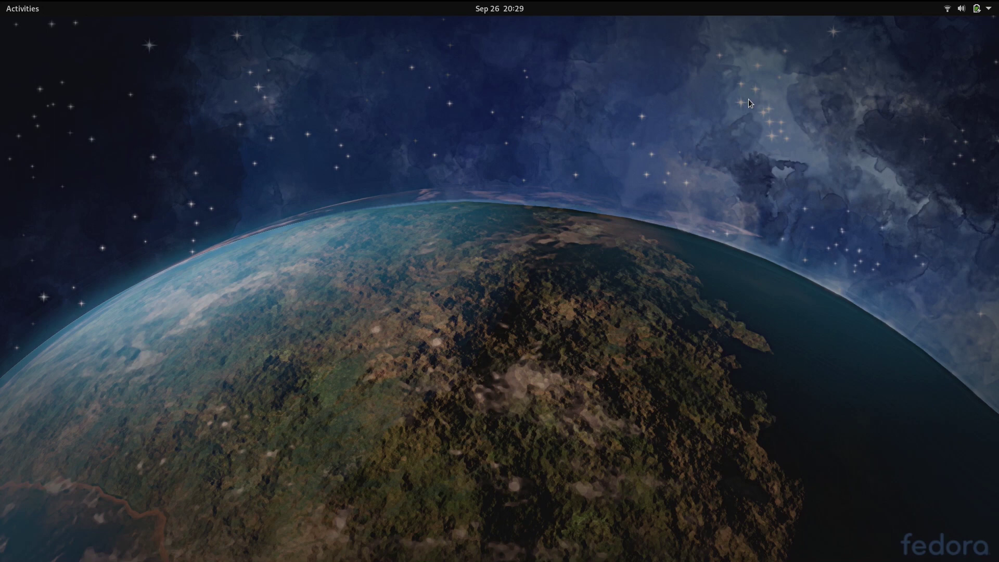
Enable Show Battery Percentage on the Settings Power page so the top bar shows 96 %, then go to Users
left_click(969, 8)
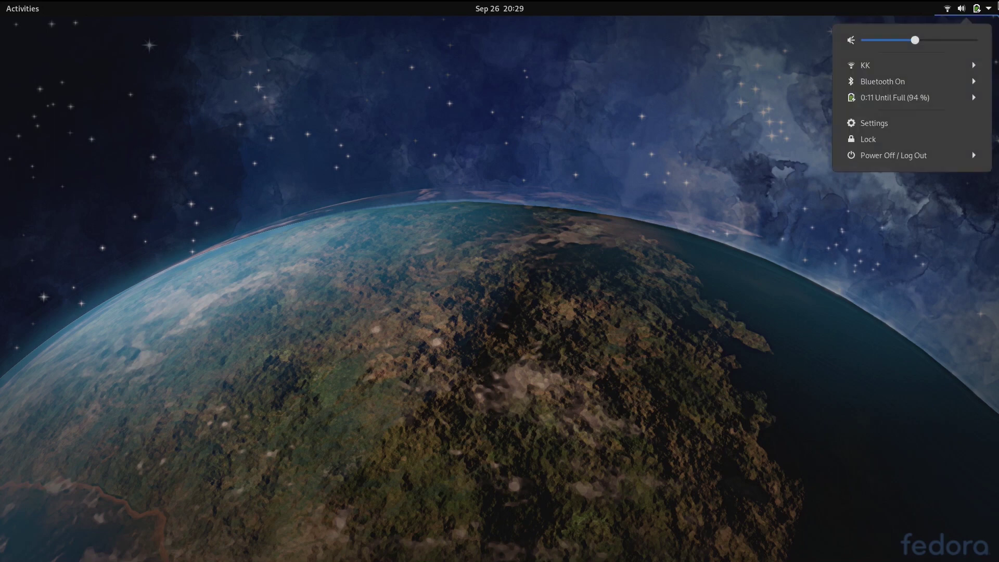
left_click(915, 128)
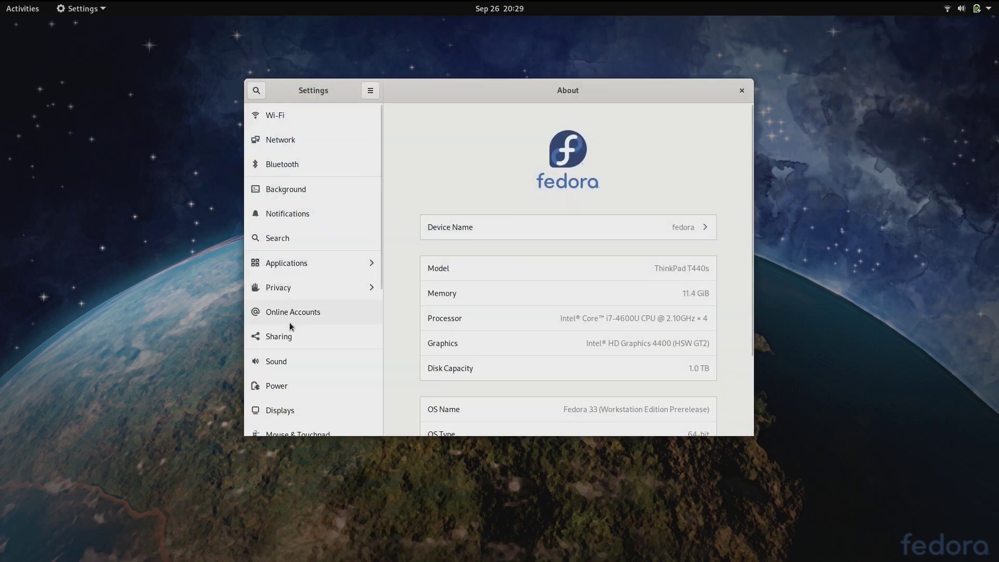
left_click(288, 391)
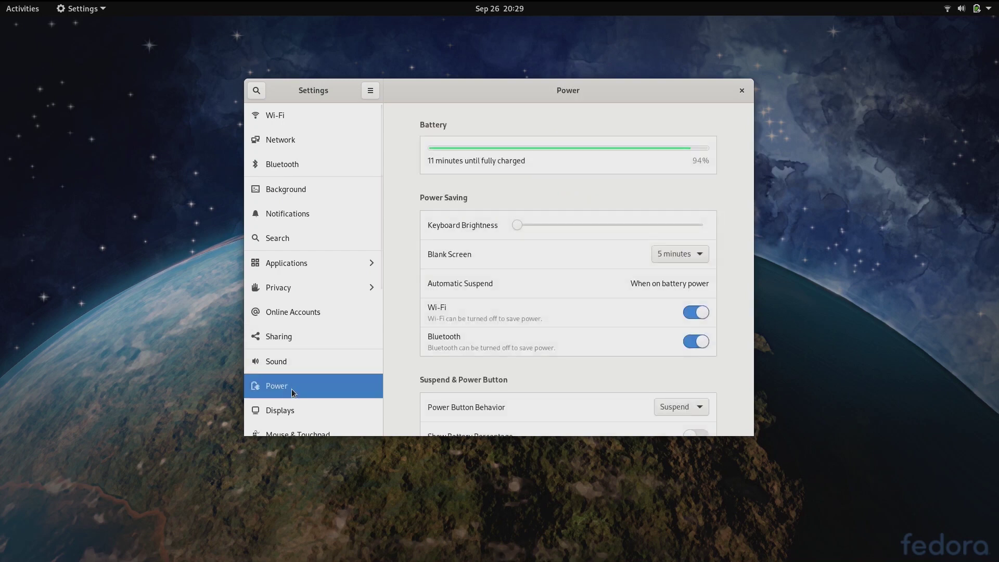
scroll(592, 332, "down", 2)
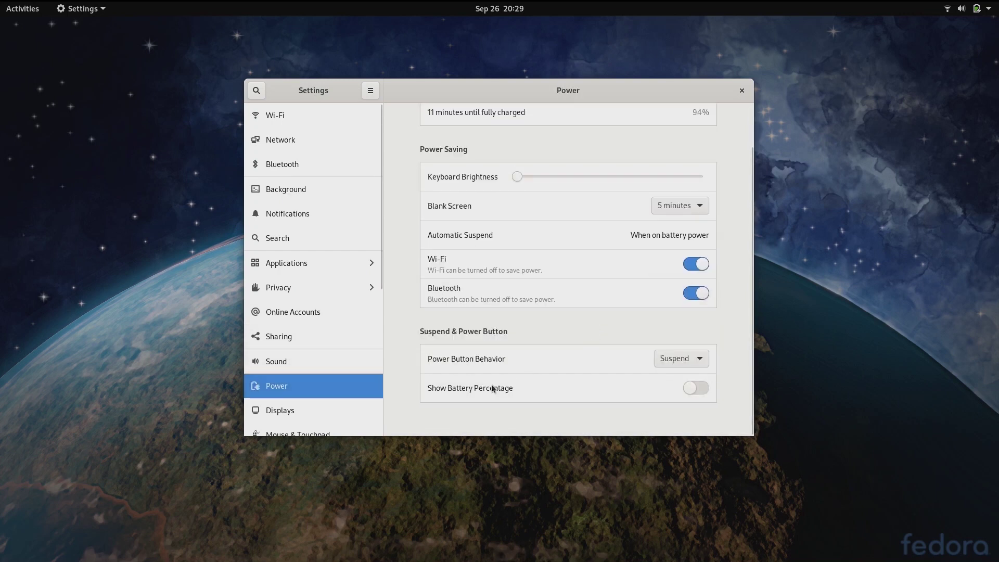
left_click(694, 392)
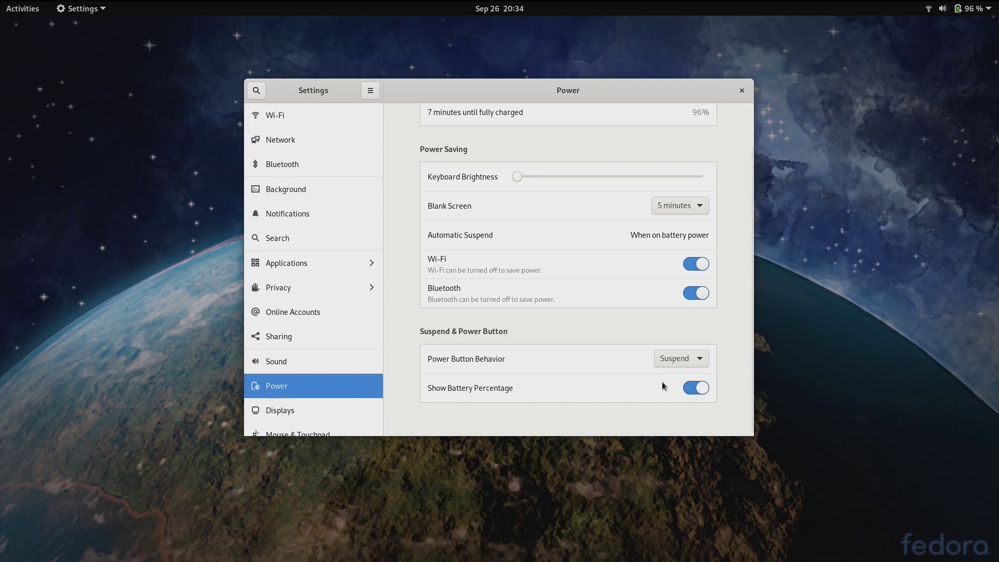
scroll(349, 343, "down", 5)
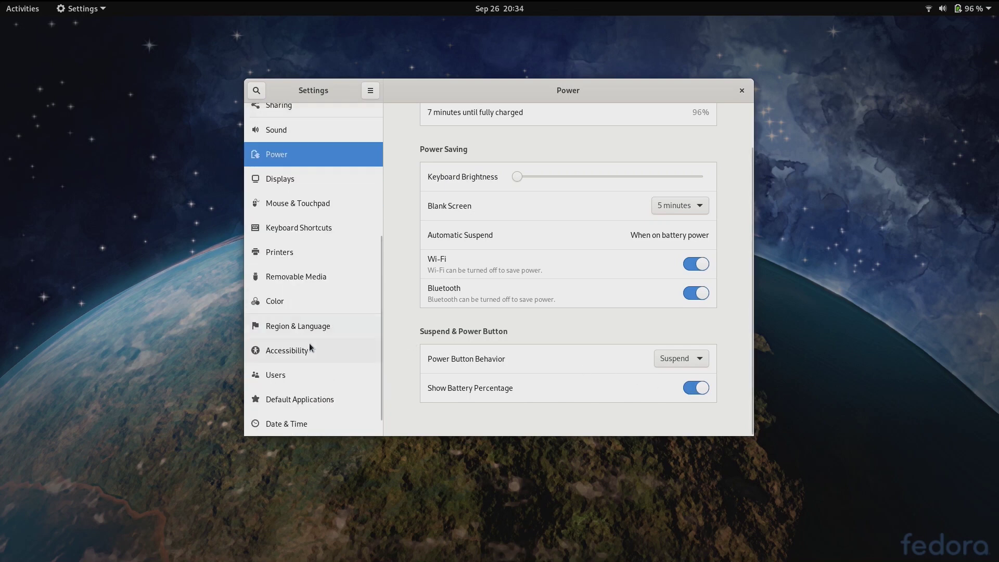
left_click(287, 375)
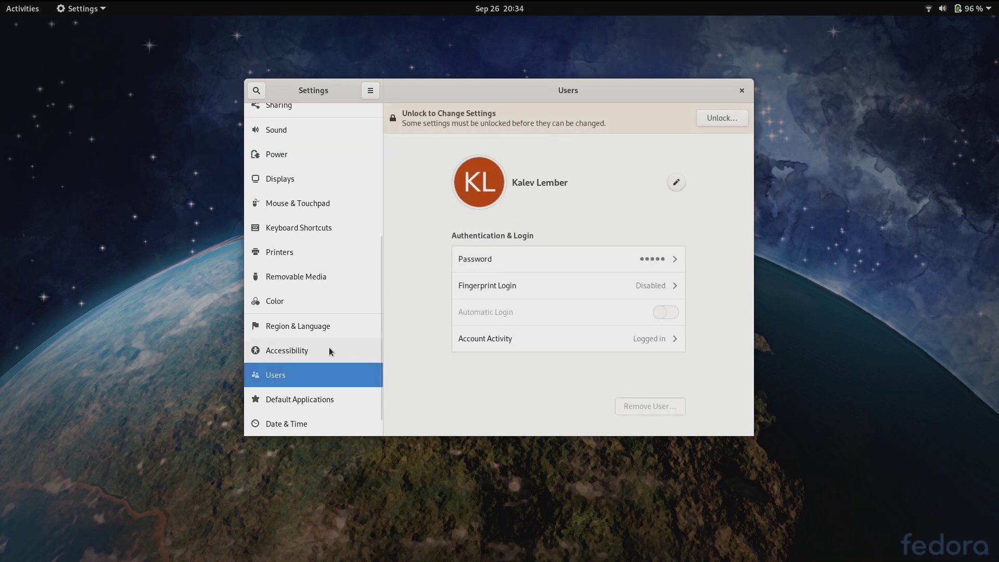
Enroll the right index finger for Fingerprint Login and close the dialog
left_click(492, 291)
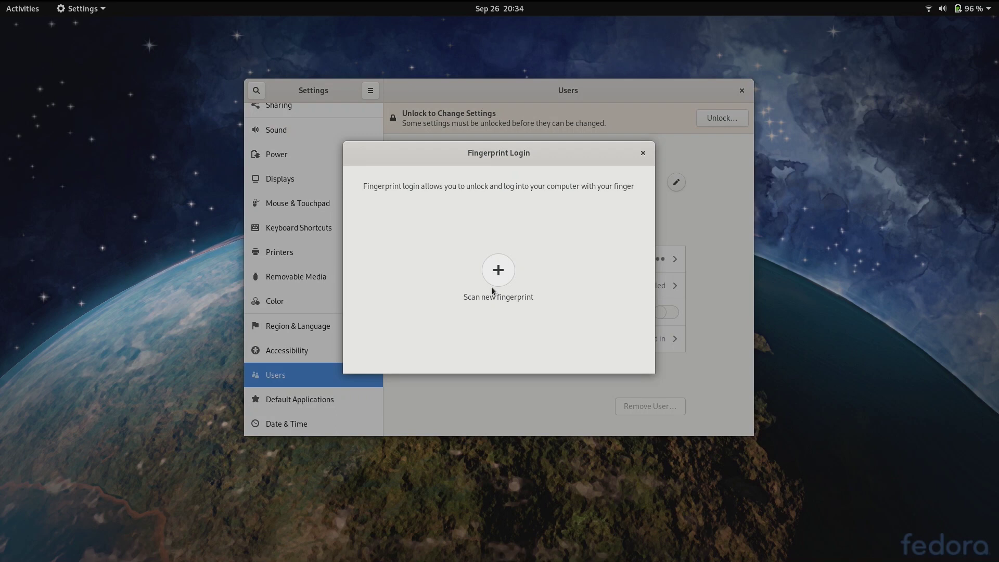
left_click(498, 272)
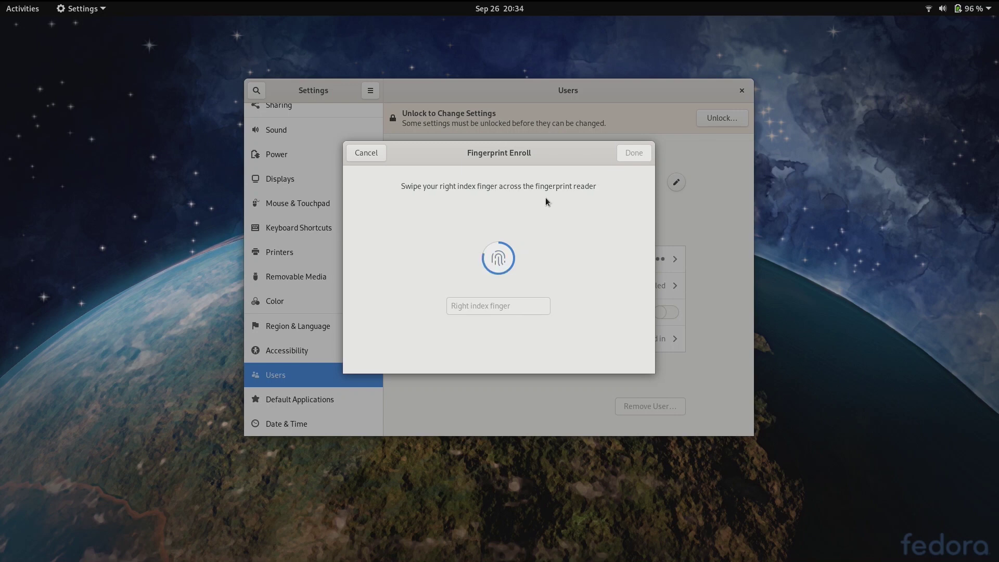
left_click(628, 154)
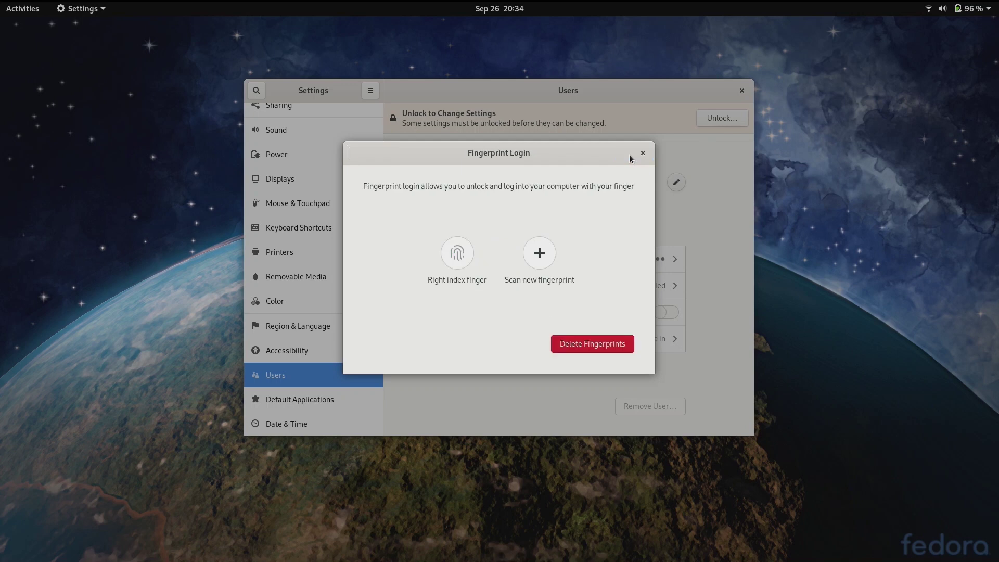
left_click(639, 153)
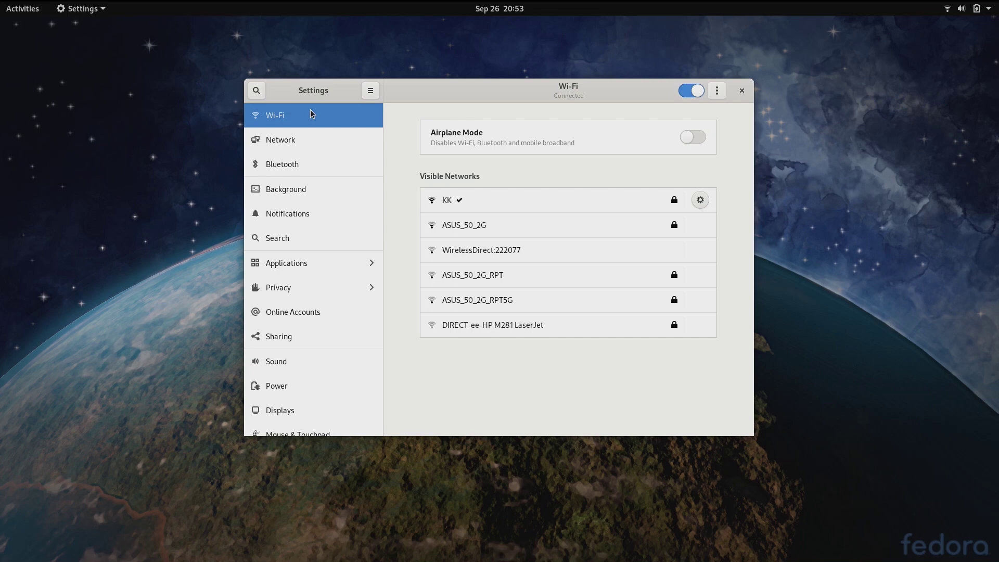
Turn on the localhost.localdomain Wi-Fi hotspot using a newly generated password
left_click(718, 92)
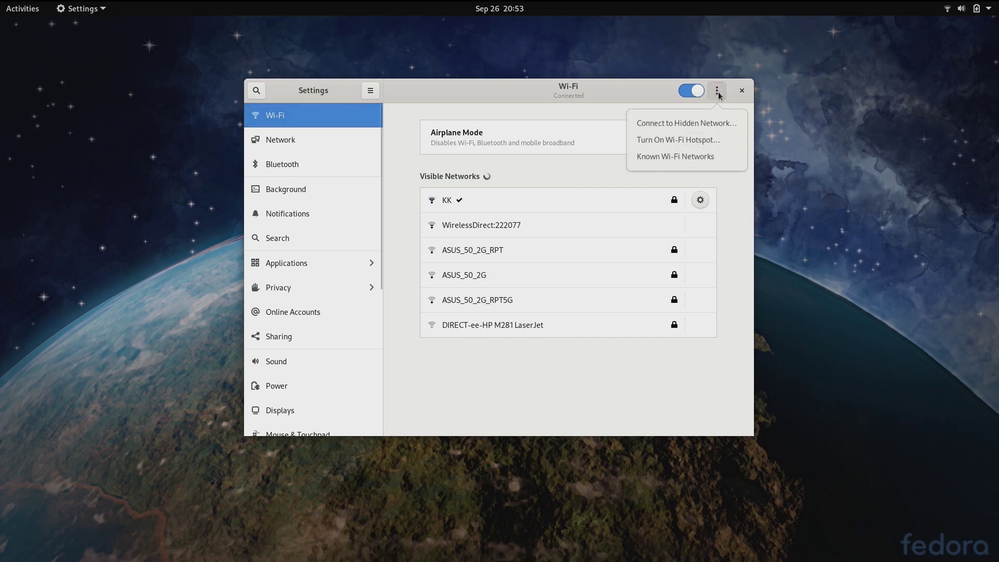
left_click(704, 139)
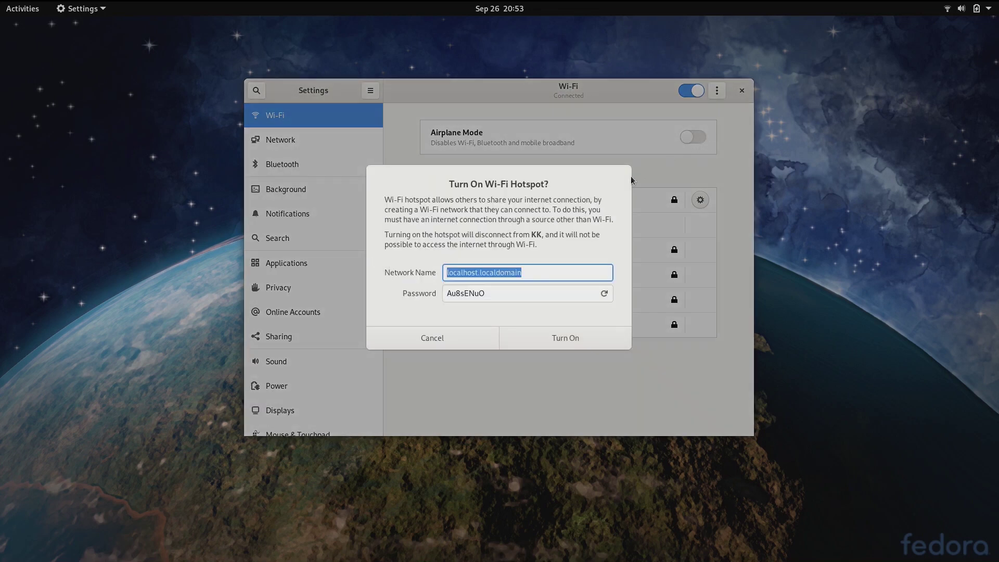
left_click(604, 294)
left_click(555, 332)
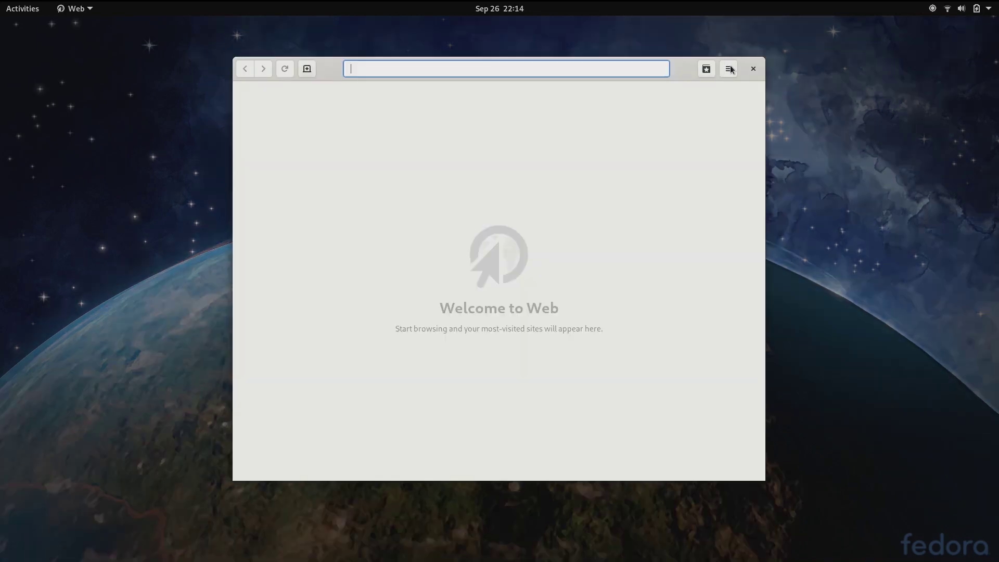
Open GNOME Web's Preferences to the Privacy page
left_click(728, 69)
left_click(677, 311)
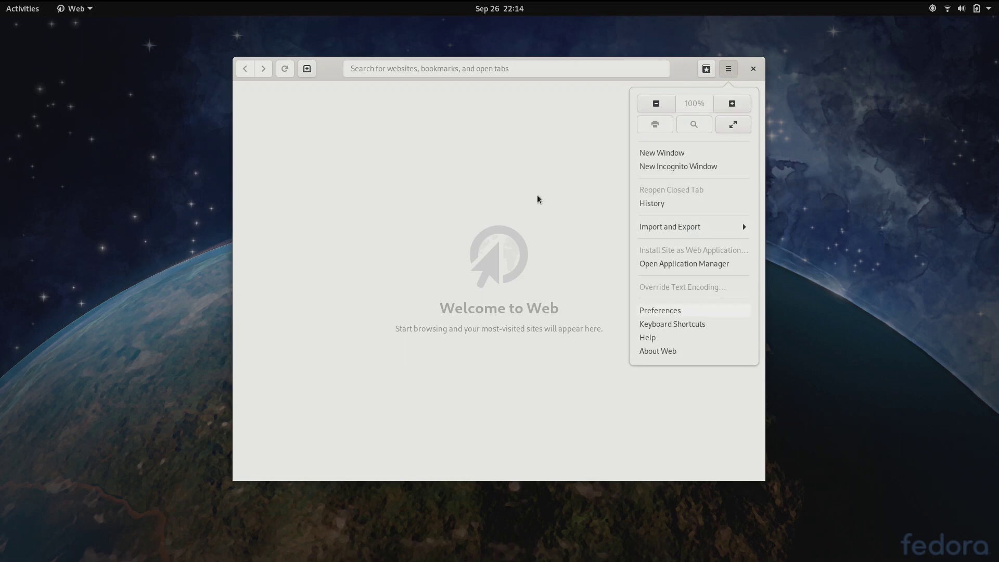
left_click(474, 77)
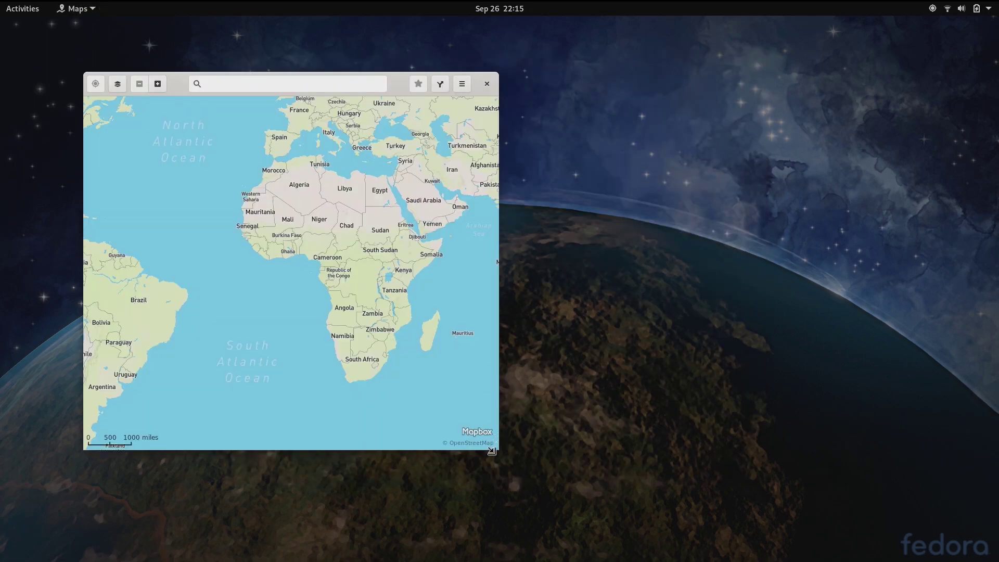
Enlarge the Maps window slightly and switch Night Mode on, then back off
left_click_drag(492, 450, 505, 491)
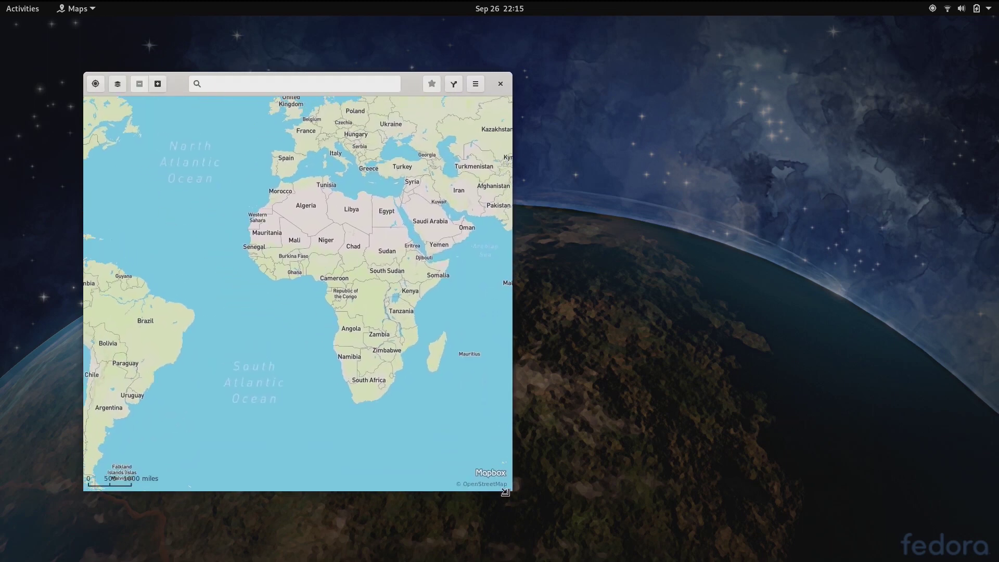
left_click(475, 84)
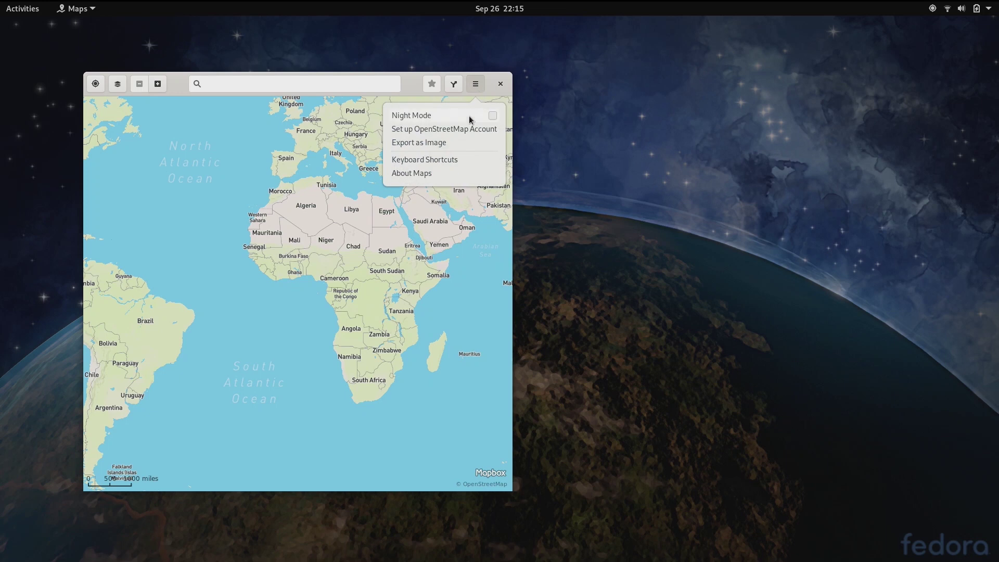
left_click(470, 117)
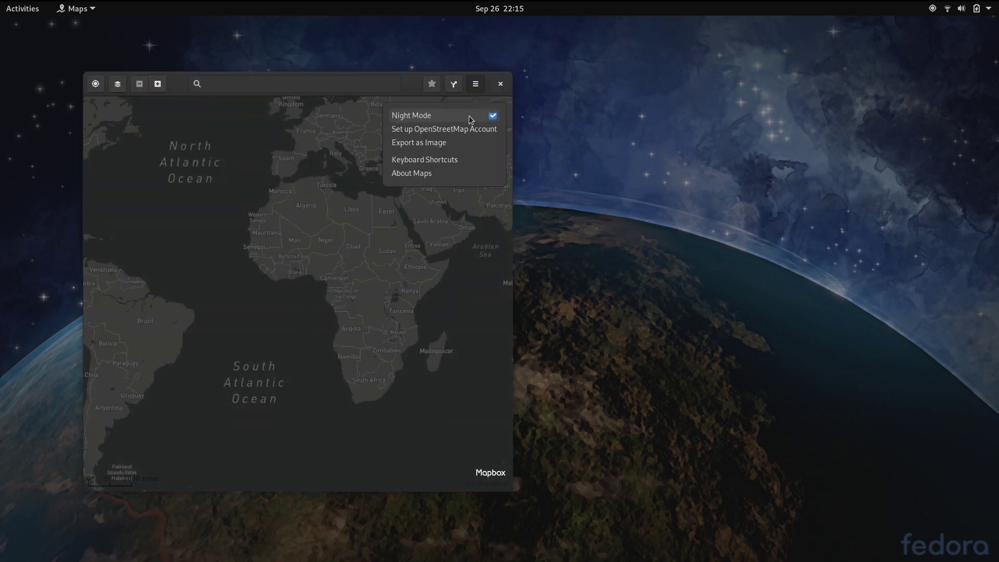
left_click(470, 117)
Launch Clocks by searching 'clock' in the overview
key("super")
type("clock")
key("Return")
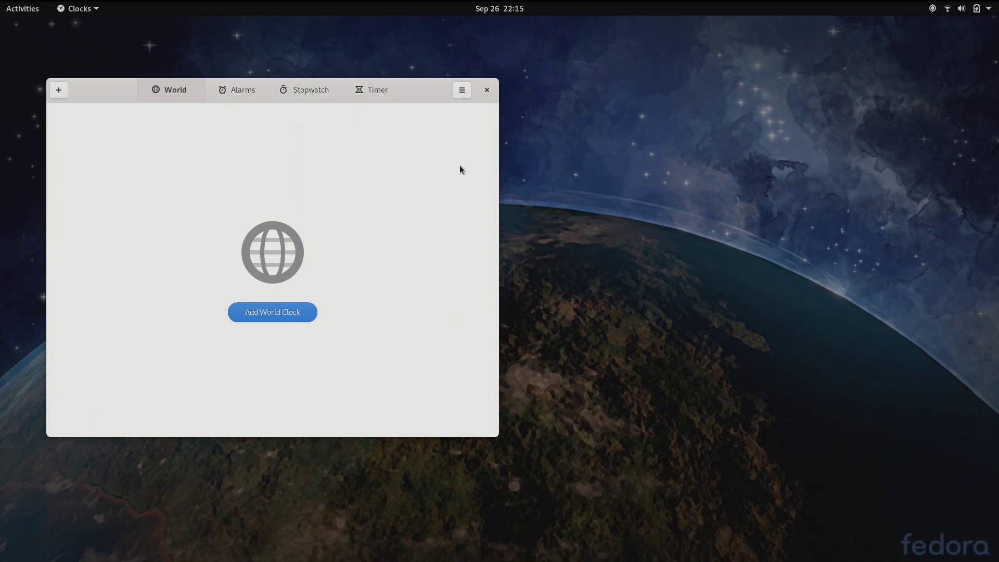
Add a Stockholm, Sweden world clock by searching 'Stock'
left_click(265, 317)
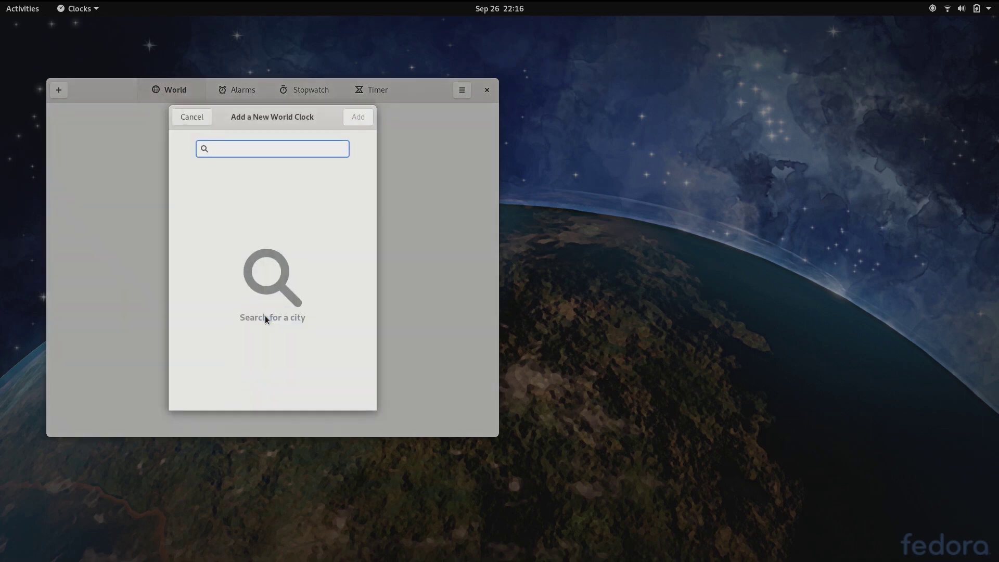
type("Stock")
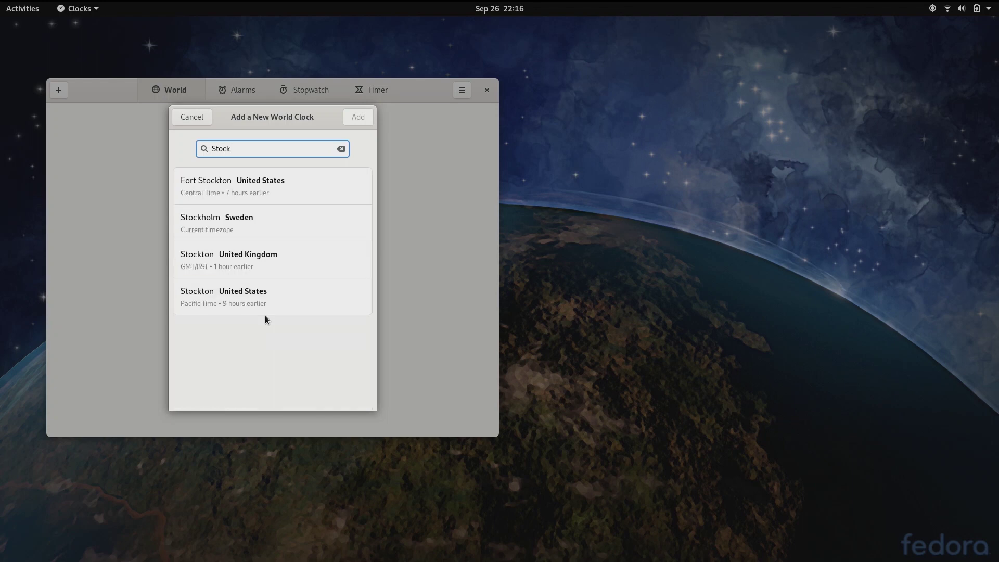
left_click(257, 224)
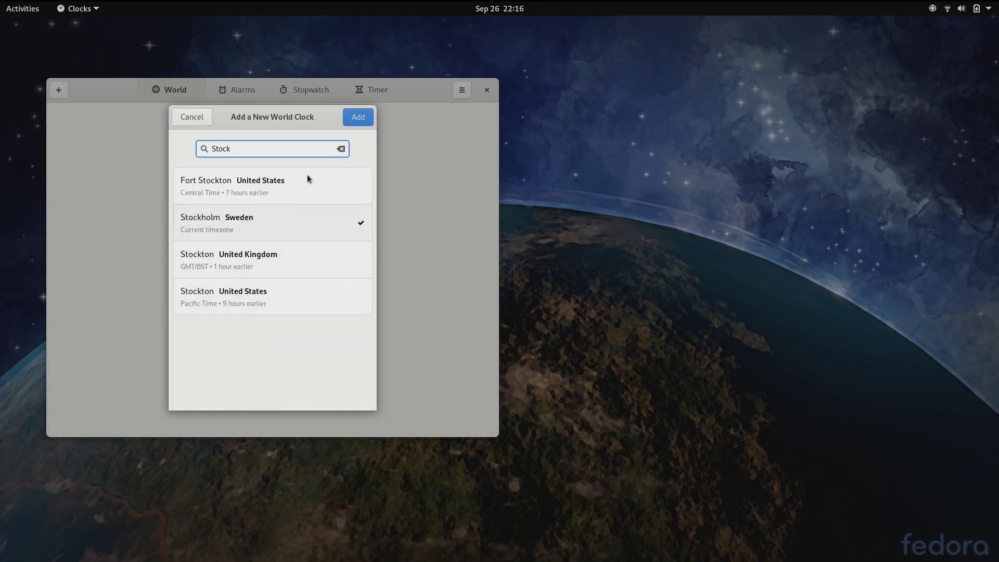
left_click(354, 118)
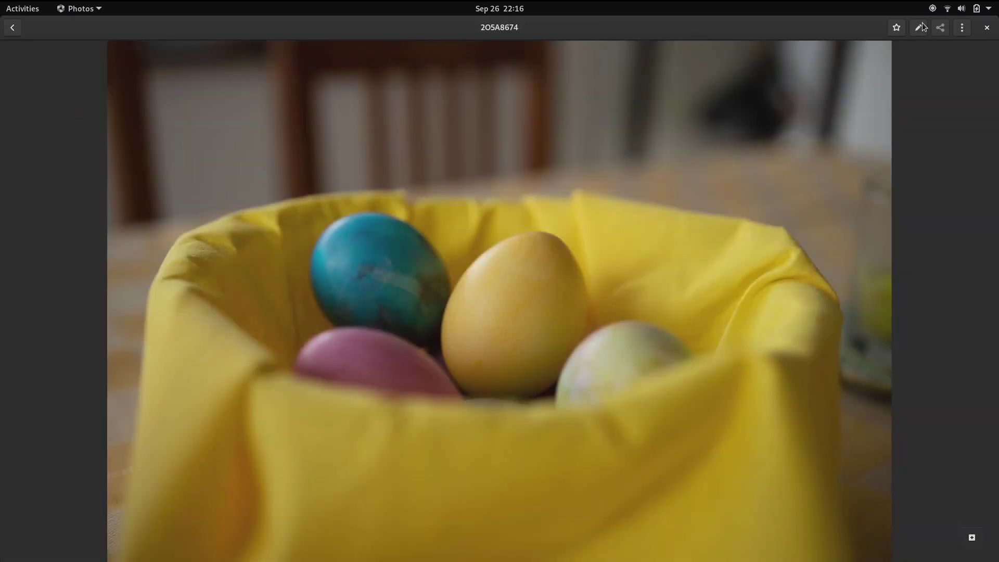
Give photo 2O5A8674 the Trencin filter, save the edit, and close the photo viewer
left_click(918, 27)
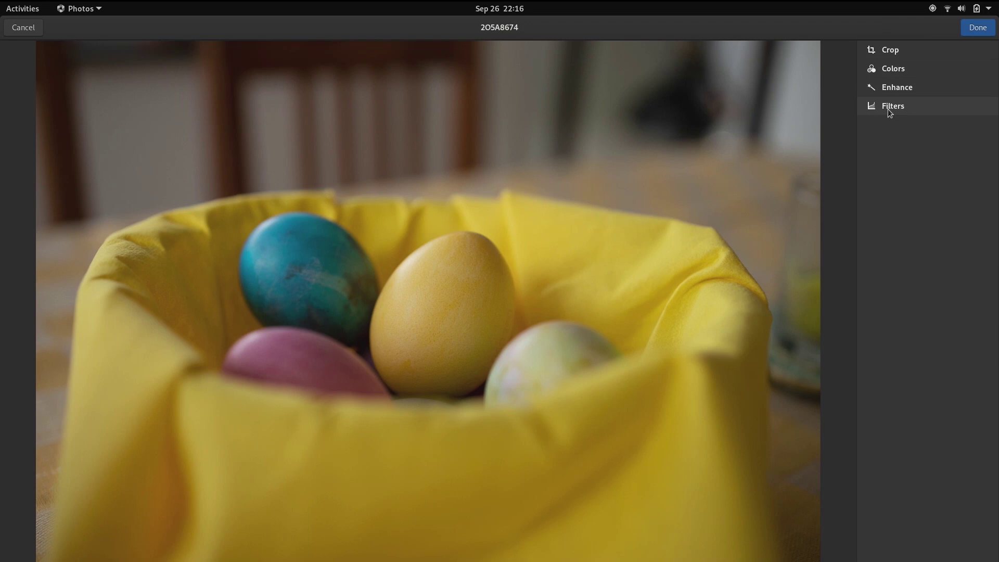
left_click(887, 107)
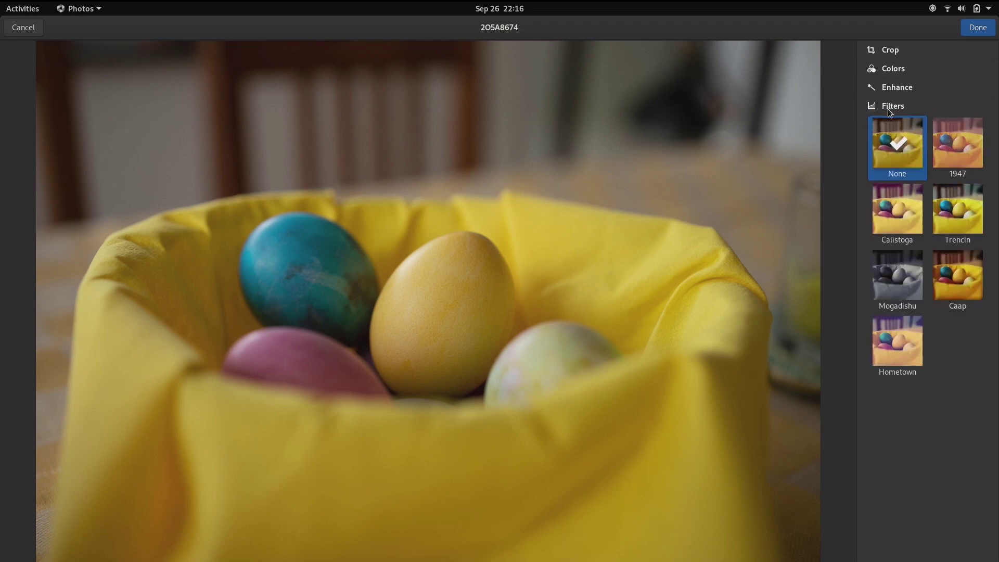
left_click(958, 222)
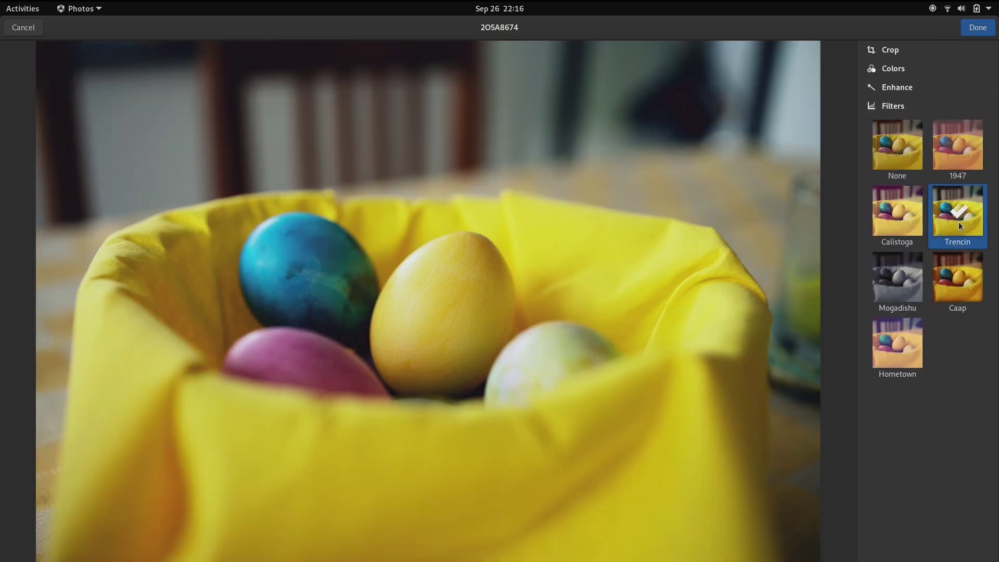
left_click(977, 28)
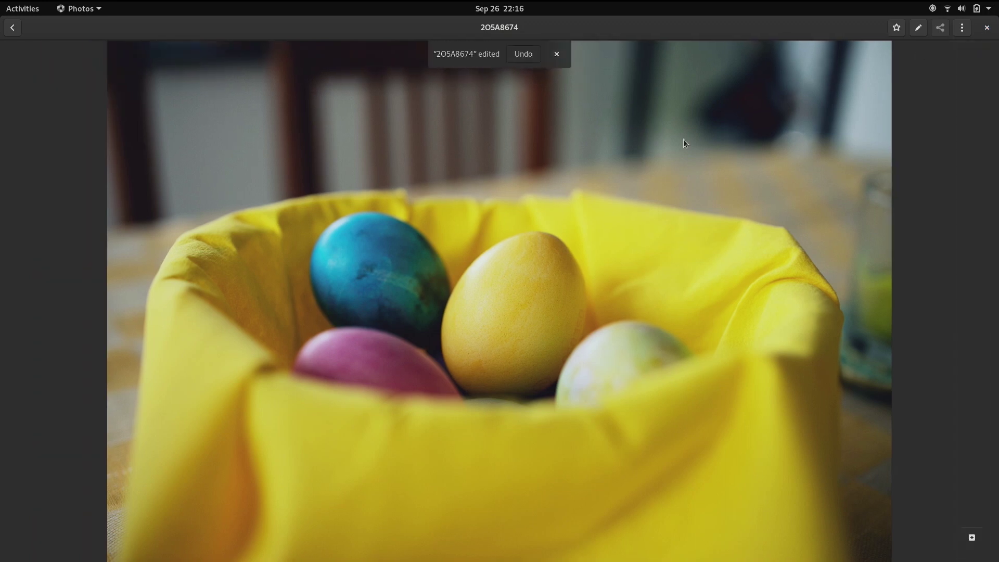
left_click(556, 54)
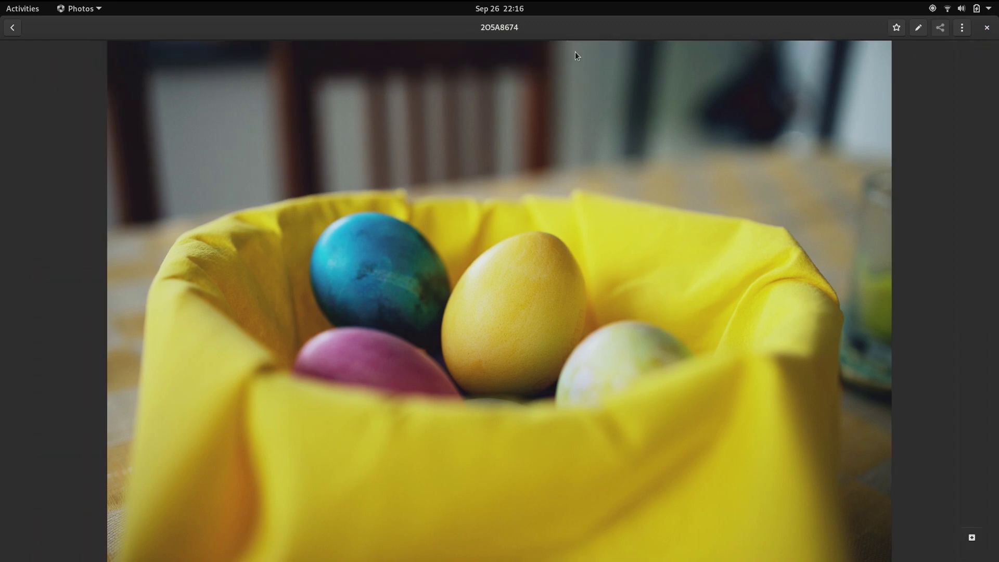
left_click(985, 28)
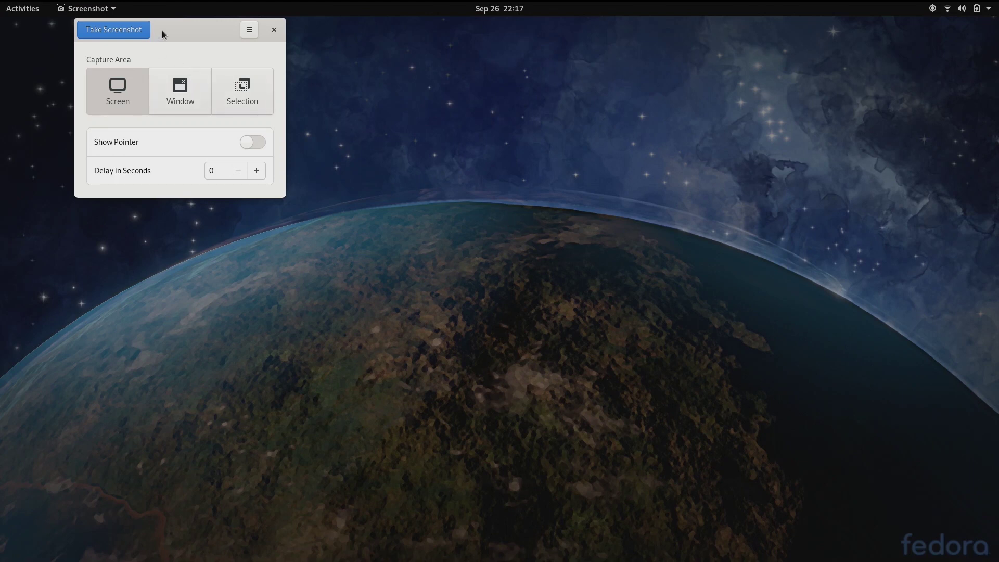
Take a full-screen screenshot and cancel the save dialog so nothing is stored
left_click(132, 33)
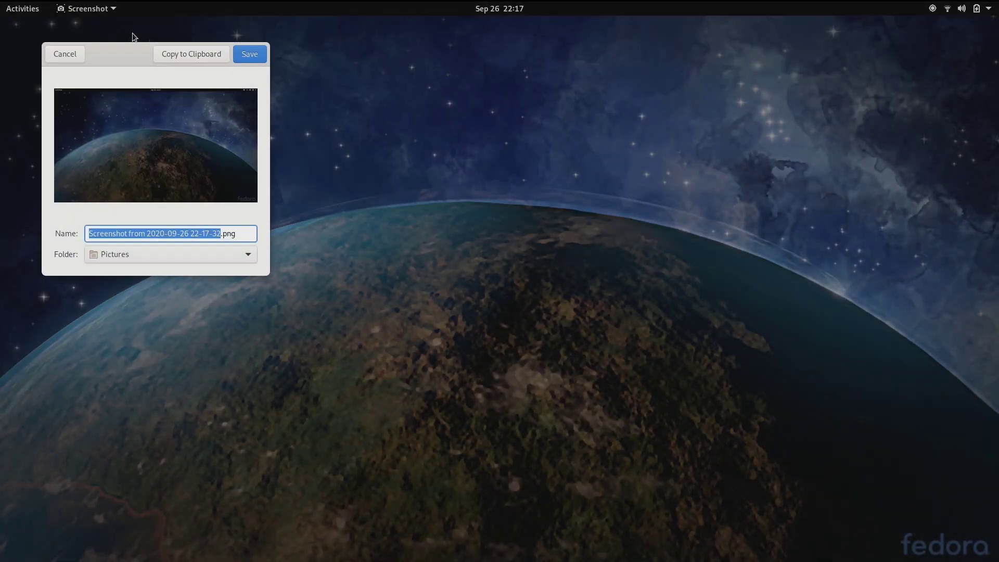
left_click(65, 54)
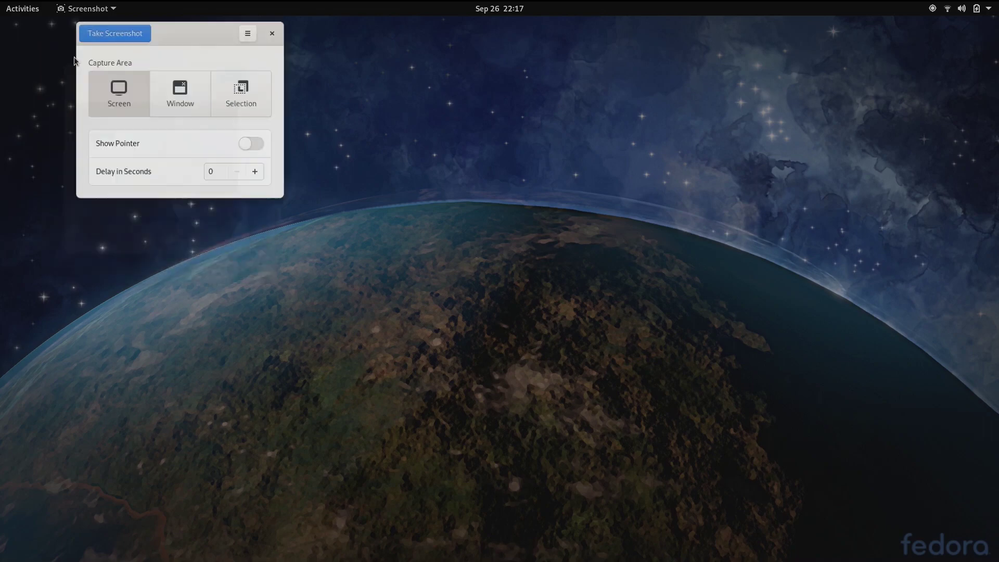